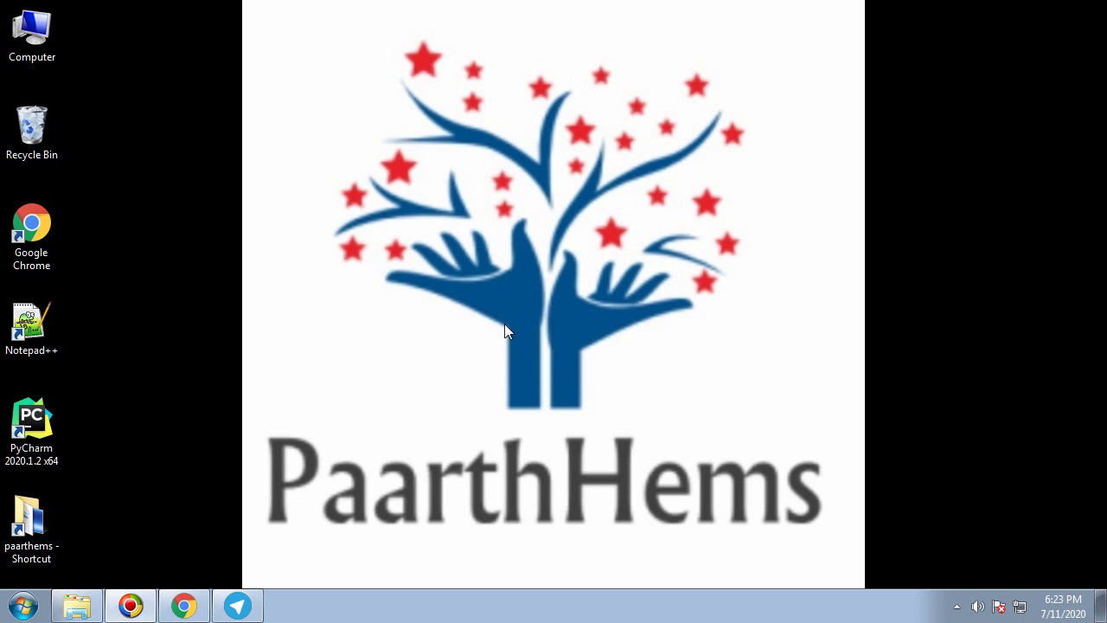
Open the first 8.18 MB Sadhak Sanjeevani PDF in a new tab and scroll through it in Chrome's viewer
{"action": "left_click", "coordinate": [184, 613]}
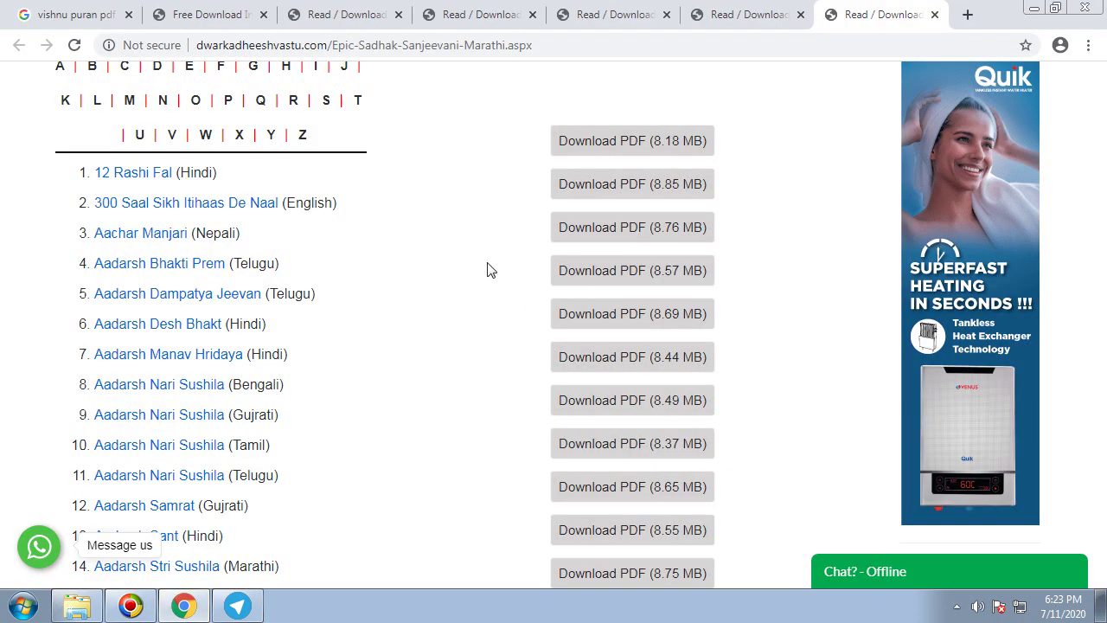
{"action": "right_click", "coordinate": [612, 148]}
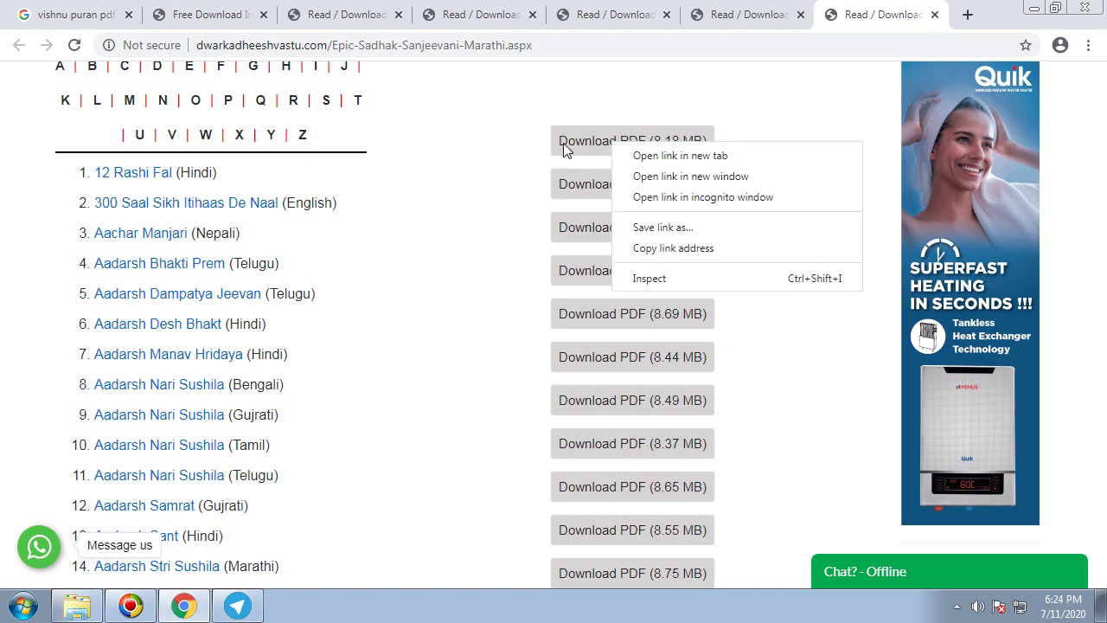
{"action": "key", "text": "t"}
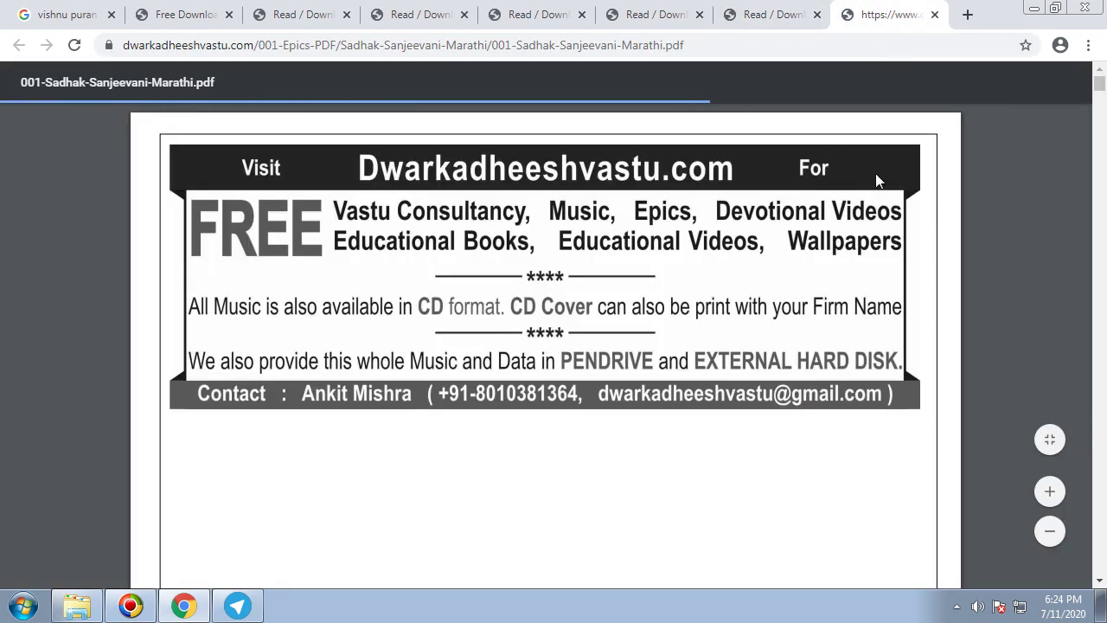
{"action": "scroll", "coordinate": [892, 193], "scroll_direction": "down", "scroll_amount": 2}
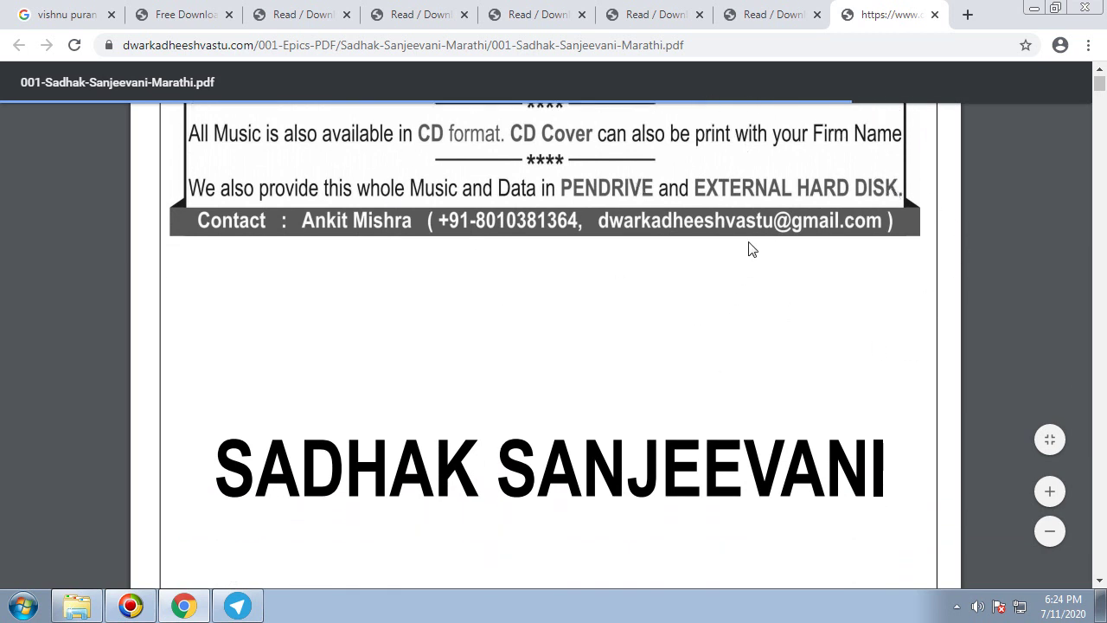
{"action": "scroll", "coordinate": [964, 386], "scroll_direction": "up", "scroll_amount": 1}
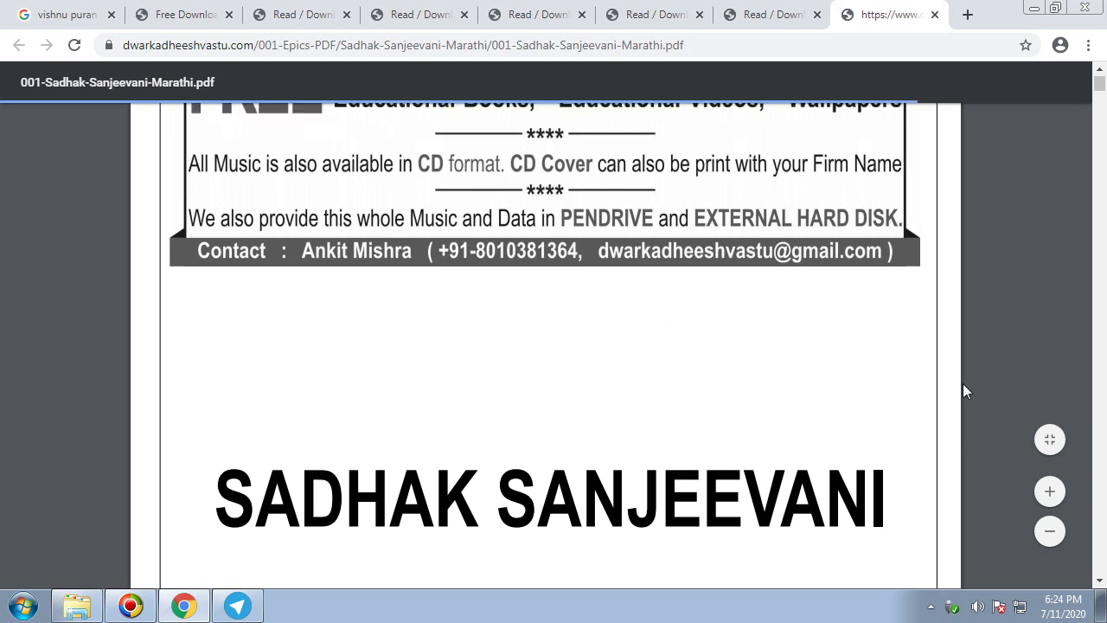
{"action": "scroll", "coordinate": [962, 383], "scroll_direction": "up", "scroll_amount": 3}
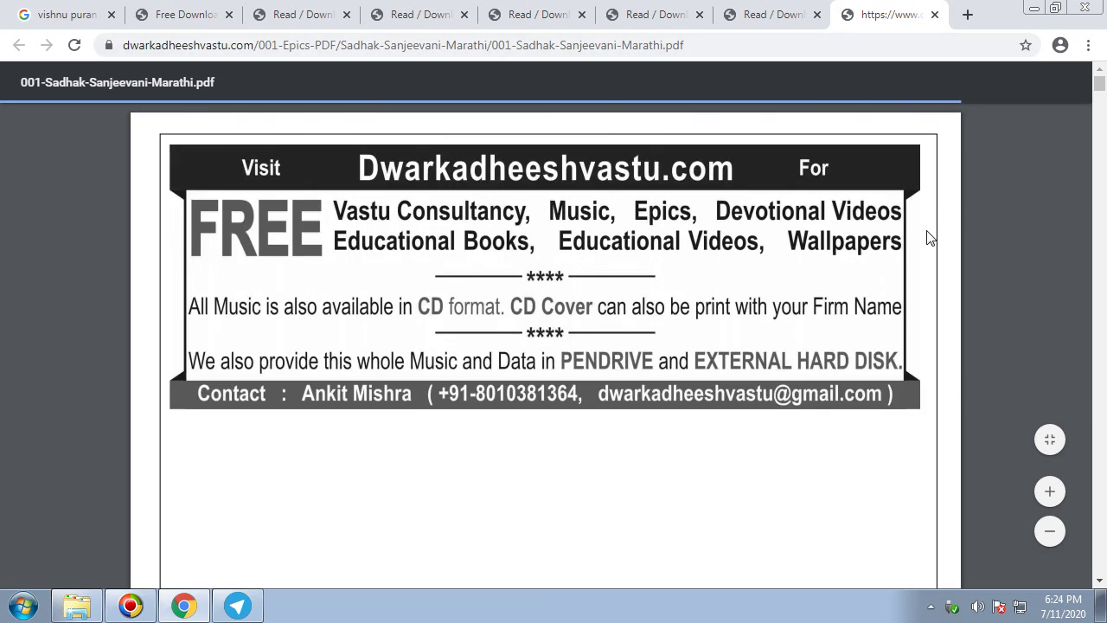
{"action": "scroll", "coordinate": [927, 235], "scroll_direction": "down", "scroll_amount": 2}
{"action": "scroll", "coordinate": [927, 235], "scroll_direction": "up", "scroll_amount": 2}
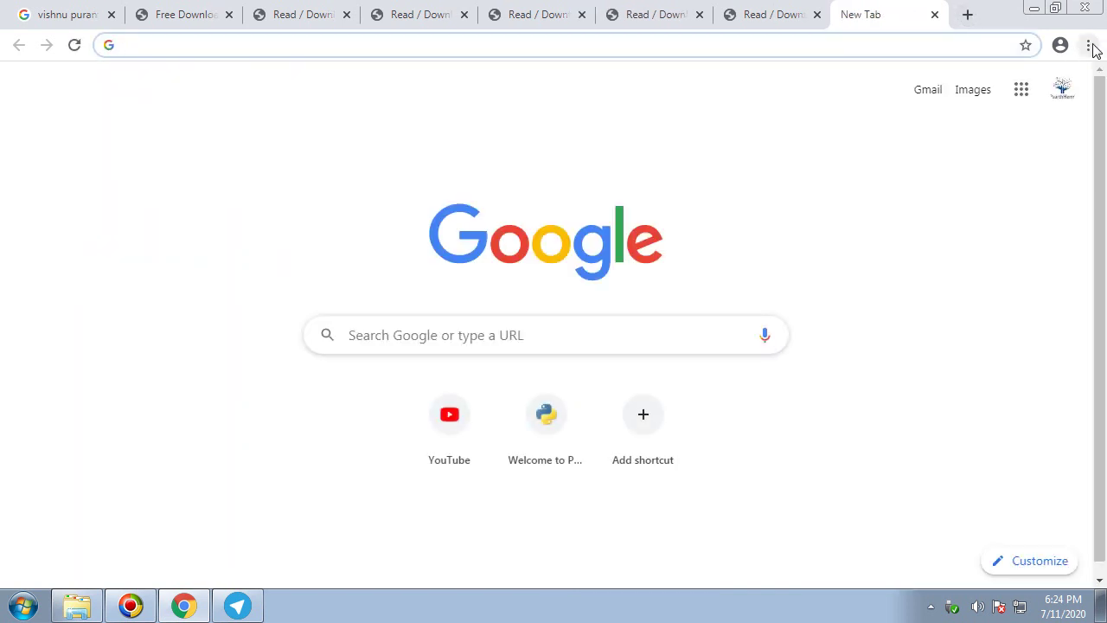
Go to Chrome Settings, Privacy and security, Site Settings
{"action": "left_click", "coordinate": [1090, 47]}
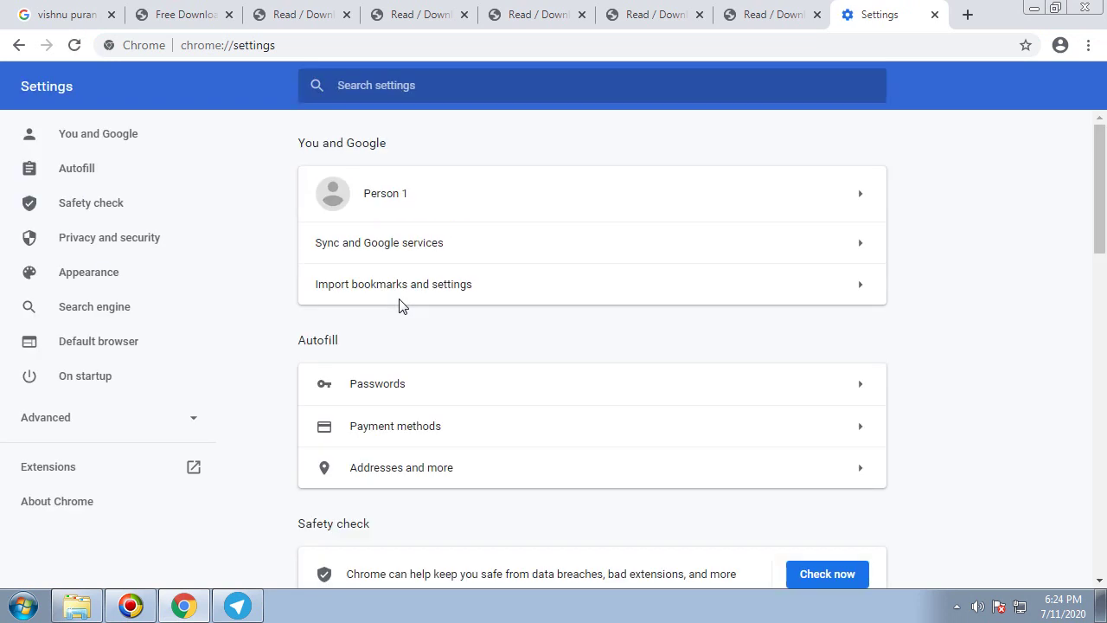
{"action": "left_click", "coordinate": [78, 240]}
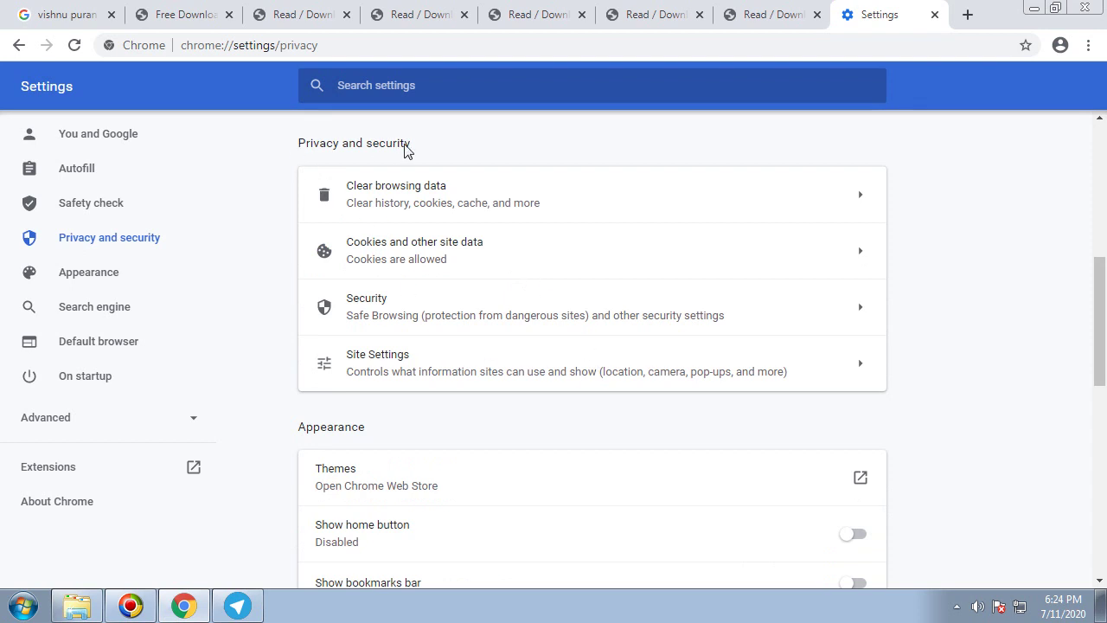
{"action": "left_click", "coordinate": [393, 372]}
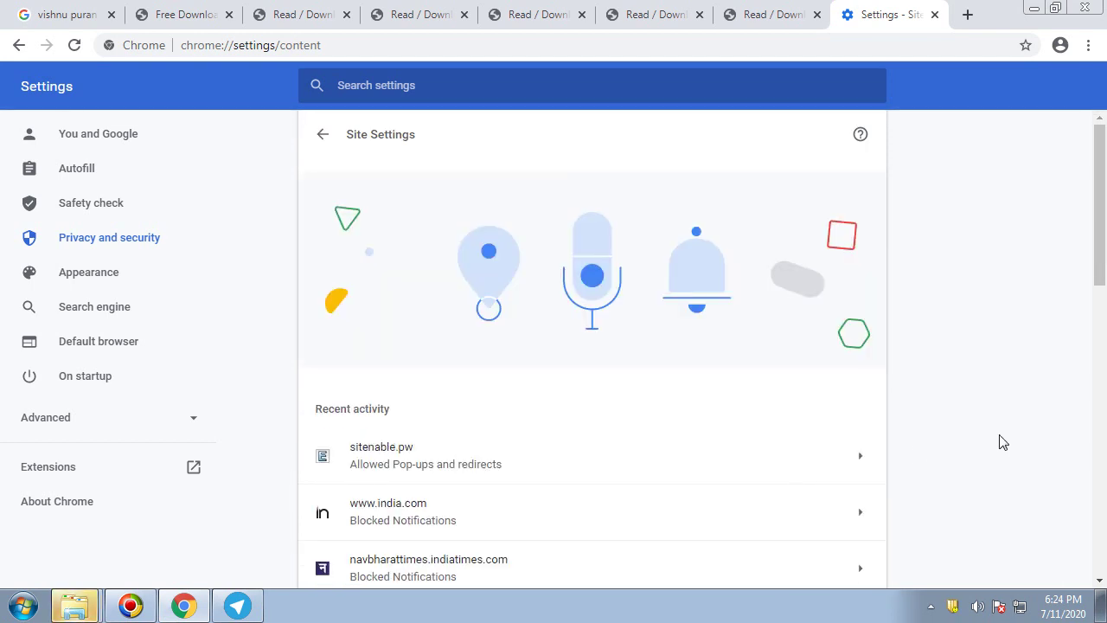
Scroll to the Content section and expand Additional content settings to reveal PDF documents
{"action": "scroll", "coordinate": [1002, 442], "scroll_direction": "down", "scroll_amount": 2}
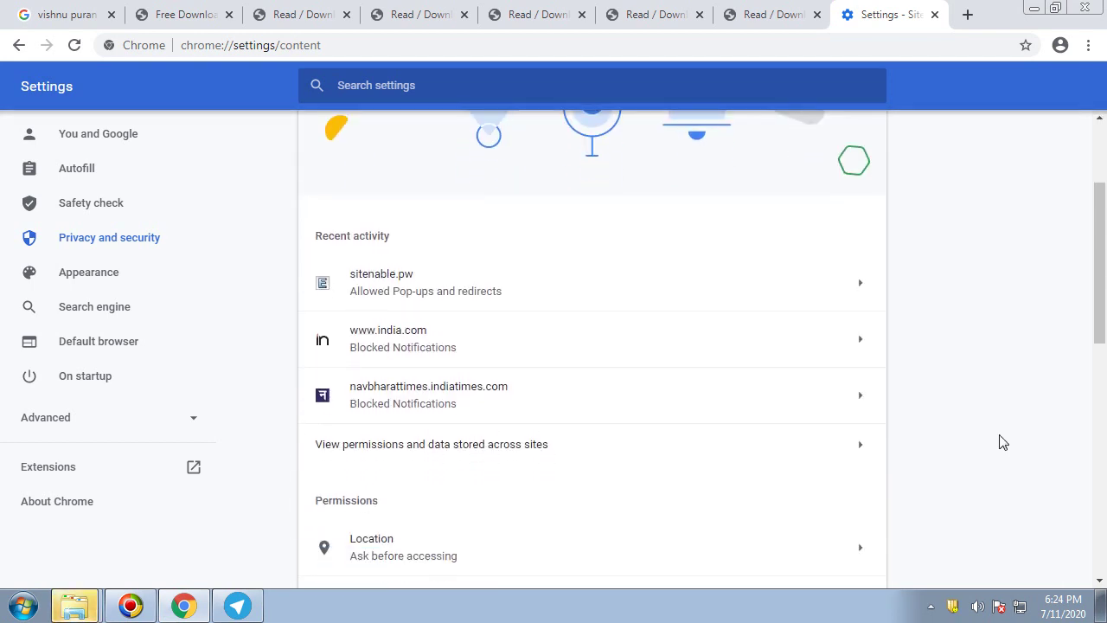
{"action": "scroll", "coordinate": [1002, 442], "scroll_direction": "down", "scroll_amount": 1}
{"action": "scroll", "coordinate": [1002, 443], "scroll_direction": "down", "scroll_amount": 1}
{"action": "scroll", "coordinate": [1002, 442], "scroll_direction": "down", "scroll_amount": 2}
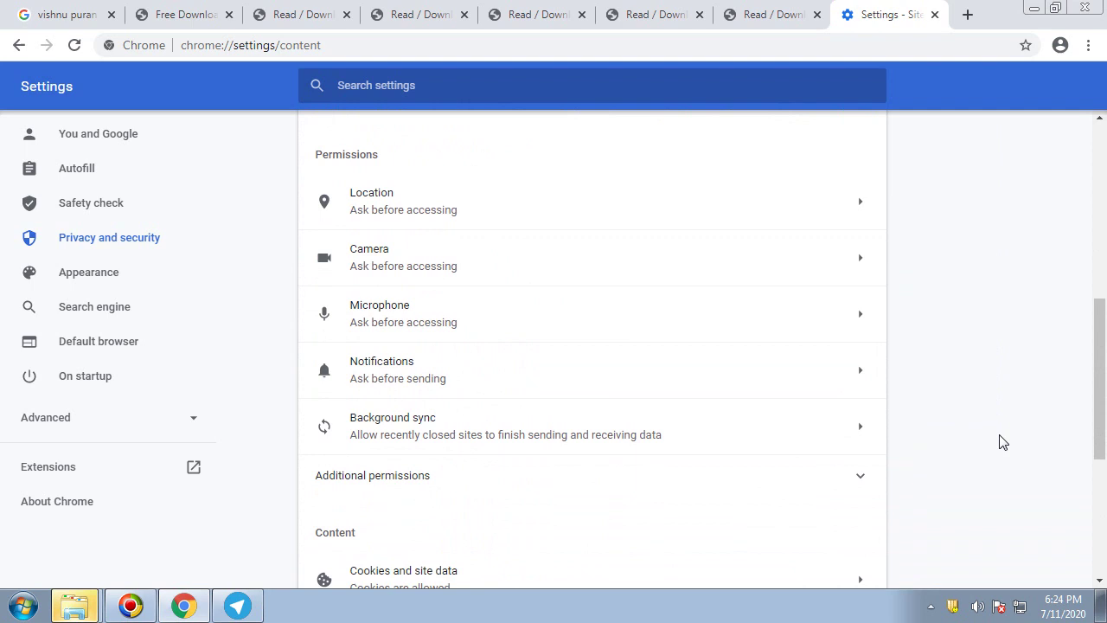
{"action": "scroll", "coordinate": [1002, 442], "scroll_direction": "down", "scroll_amount": 2}
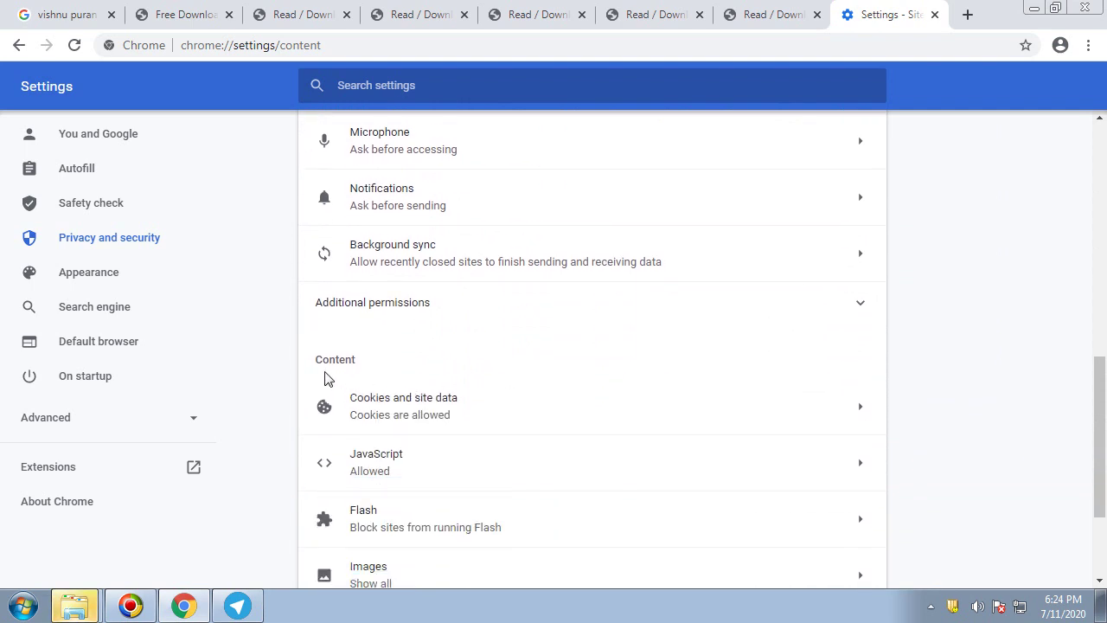
{"action": "left_click_drag", "start_coordinate": [315, 362], "coordinate": [365, 366]}
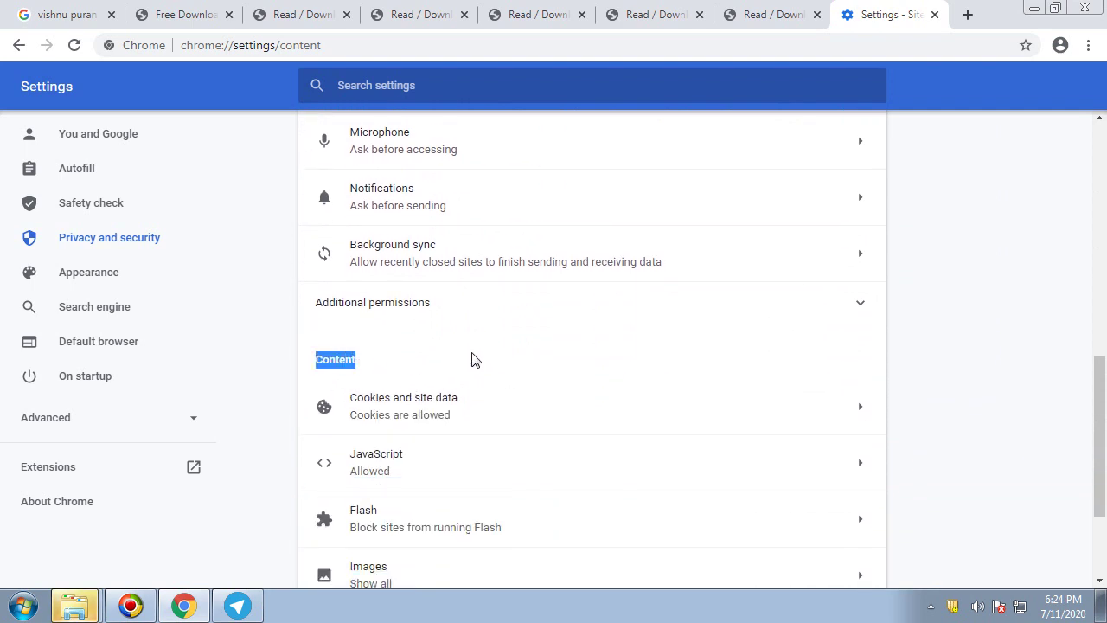
{"action": "scroll", "coordinate": [473, 358], "scroll_direction": "down", "scroll_amount": 1}
{"action": "scroll", "coordinate": [472, 358], "scroll_direction": "down", "scroll_amount": 1}
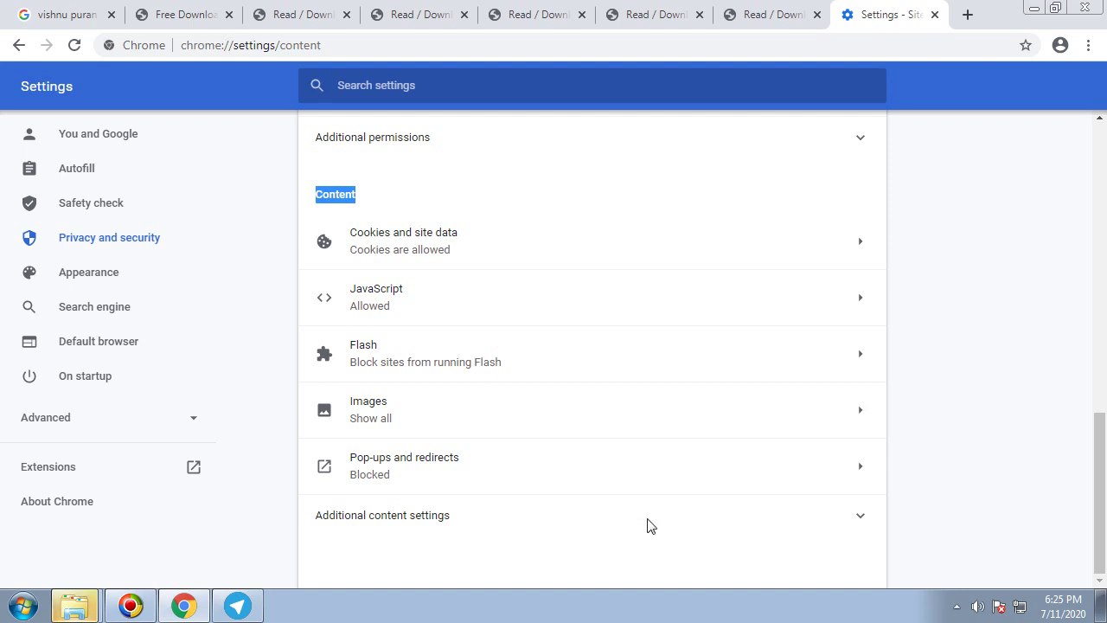
{"action": "left_click", "coordinate": [417, 519]}
{"action": "scroll", "coordinate": [682, 525], "scroll_direction": "down", "scroll_amount": 1}
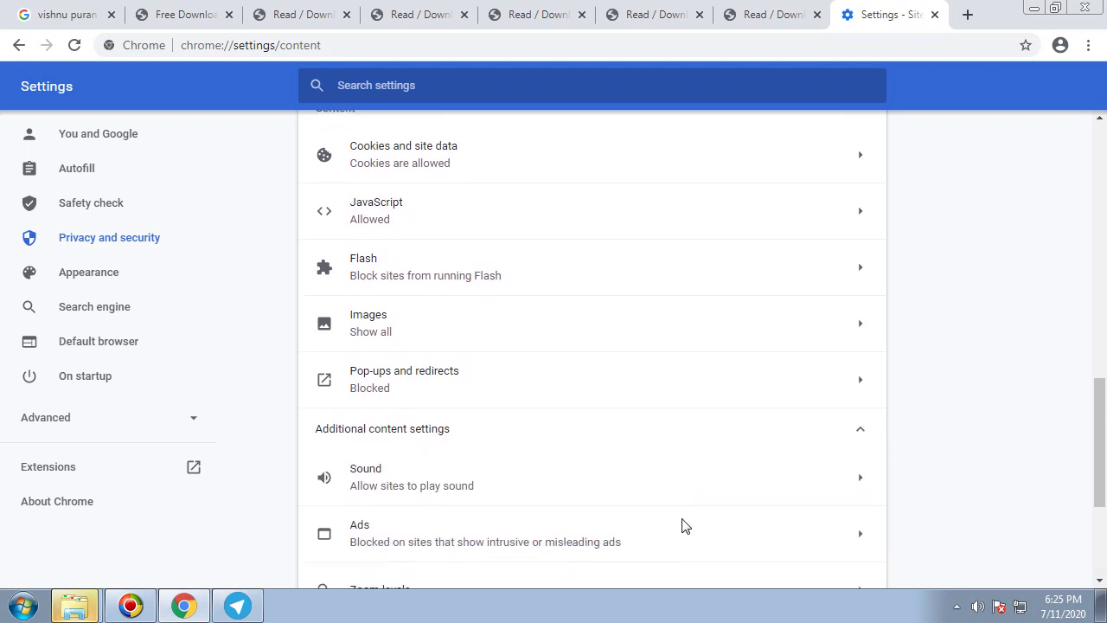
{"action": "scroll", "coordinate": [683, 525], "scroll_direction": "down", "scroll_amount": 1}
{"action": "scroll", "coordinate": [683, 525], "scroll_direction": "down", "scroll_amount": 1}
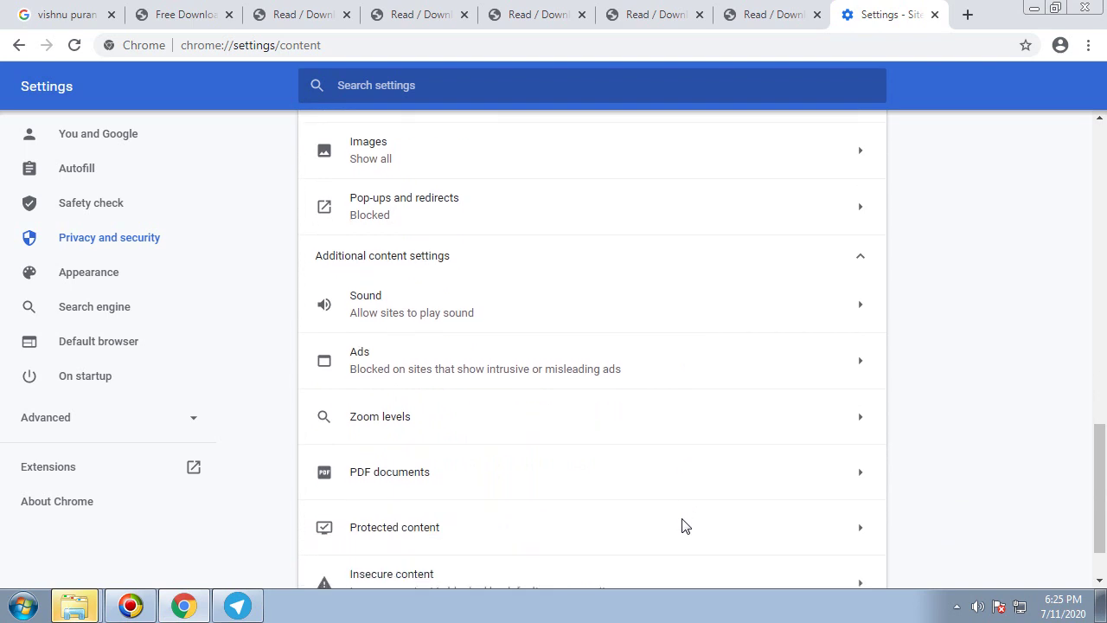
Enable 'Download PDF files instead of automatically opening them in Chrome', then download the first 8.18 MB PDF
{"action": "left_click", "coordinate": [861, 479]}
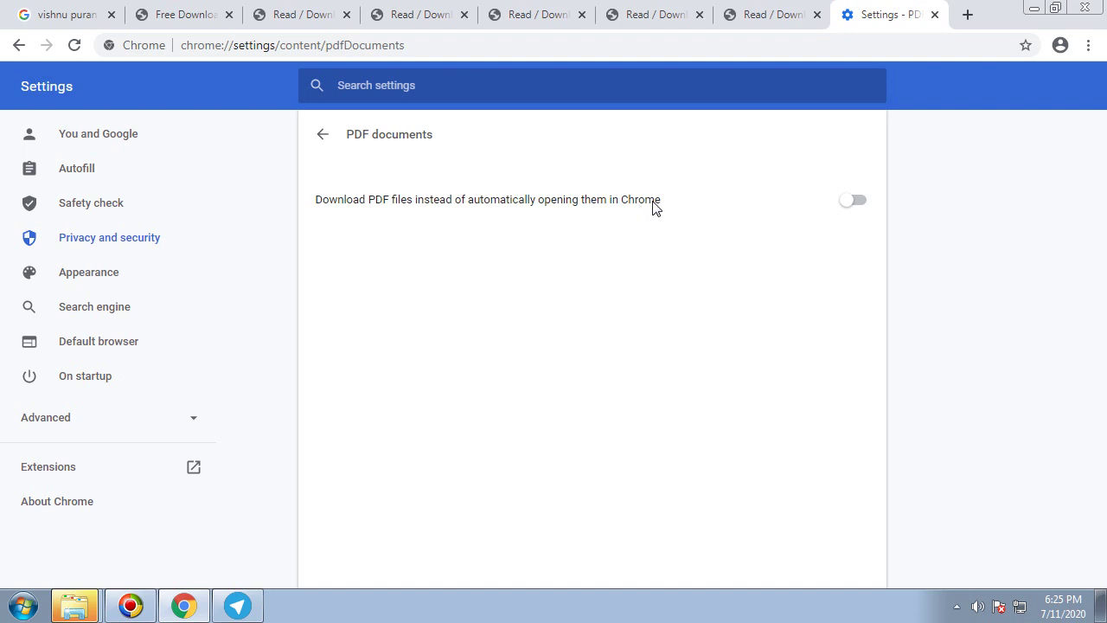
{"action": "left_click", "coordinate": [856, 204]}
{"action": "left_click", "coordinate": [787, 12]}
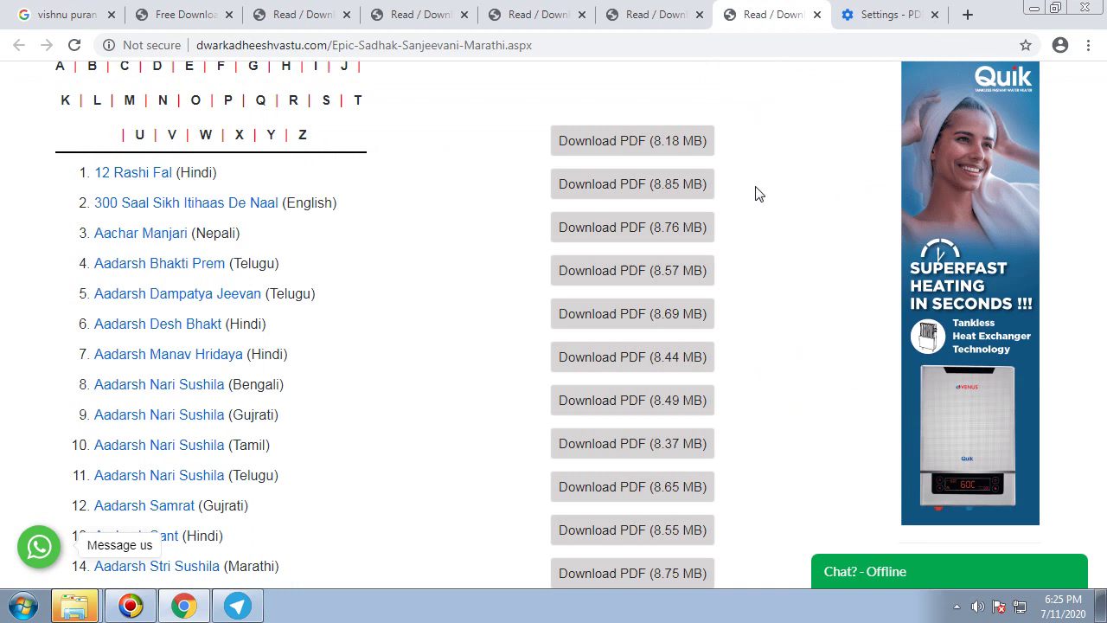
{"action": "left_click", "coordinate": [667, 151]}
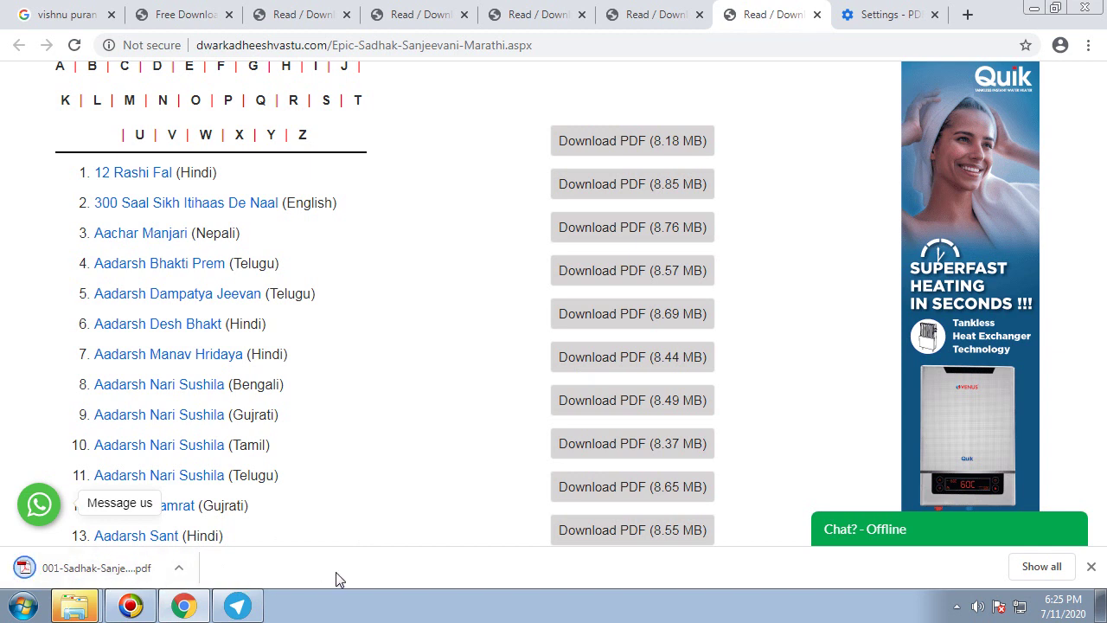
Switch the PDF documents download toggle off so PDFs open in Chrome again
{"action": "left_click", "coordinate": [861, 26]}
{"action": "left_click", "coordinate": [843, 197]}
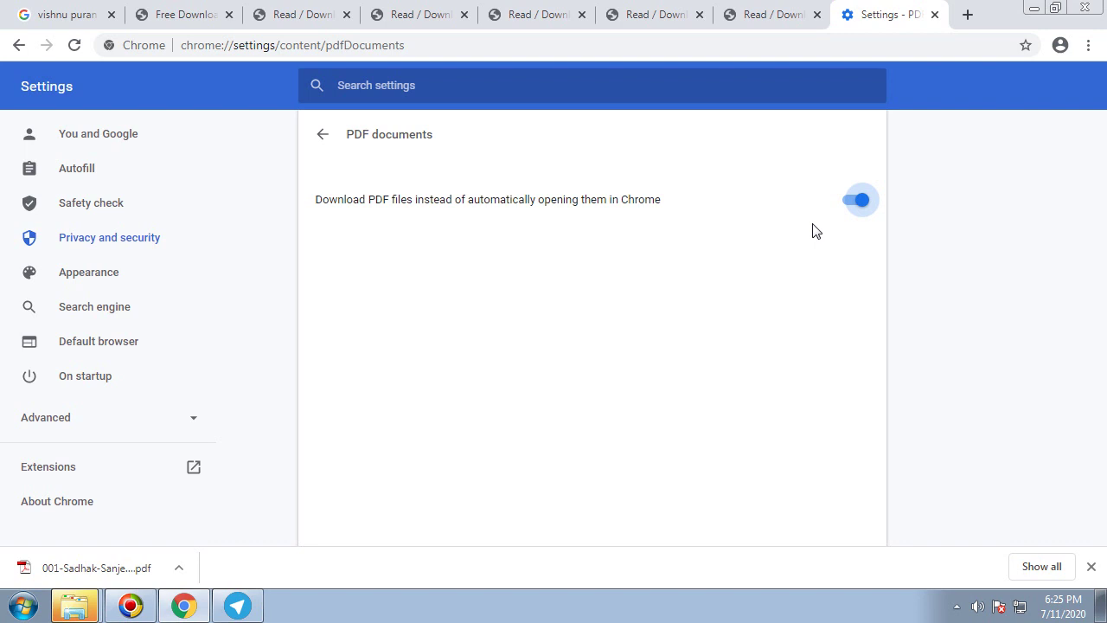
{"action": "left_click", "coordinate": [853, 201]}
Test by opening the first PDF and the 002 Sadhak Sanjeevani PDF in-browser, then close both tabs
{"action": "left_click", "coordinate": [758, 17]}
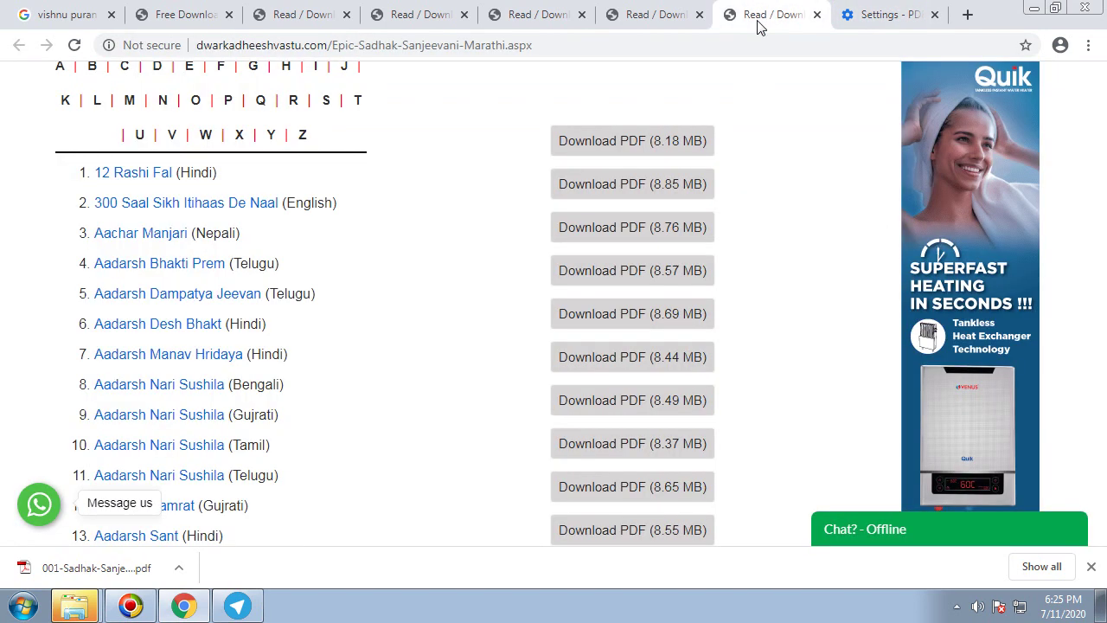
{"action": "left_click", "coordinate": [645, 147]}
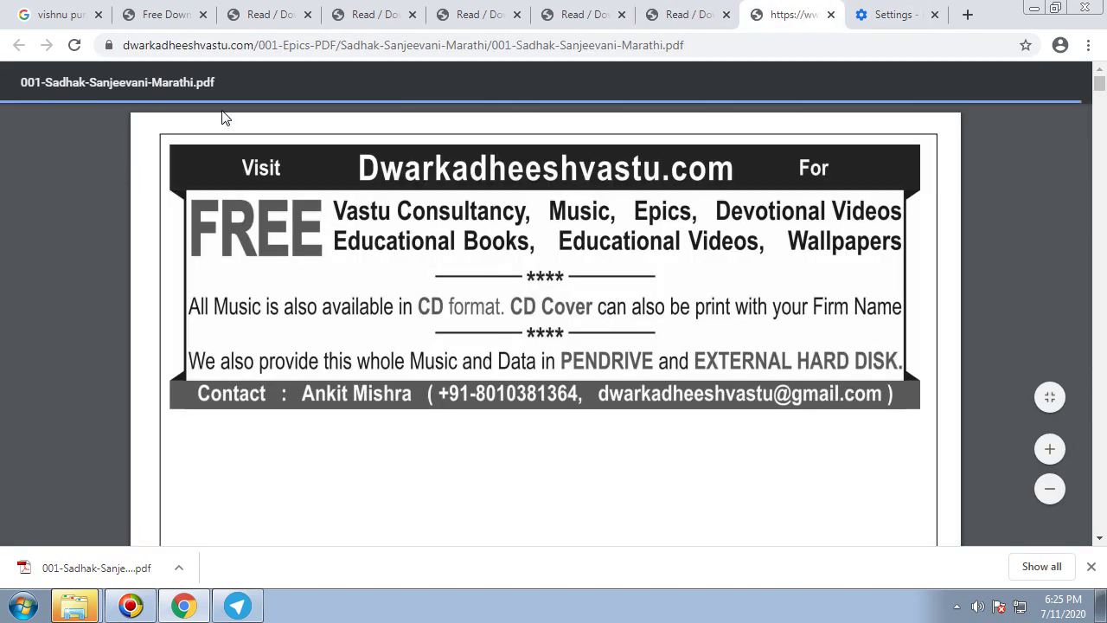
{"action": "left_click", "coordinate": [675, 16]}
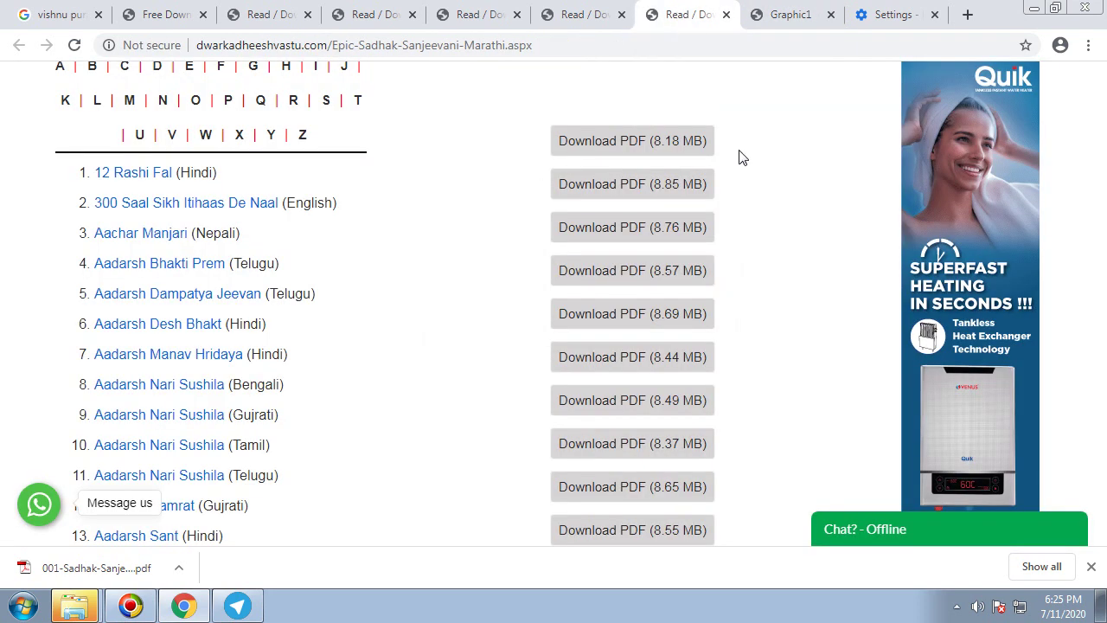
{"action": "middle_click", "coordinate": [685, 196]}
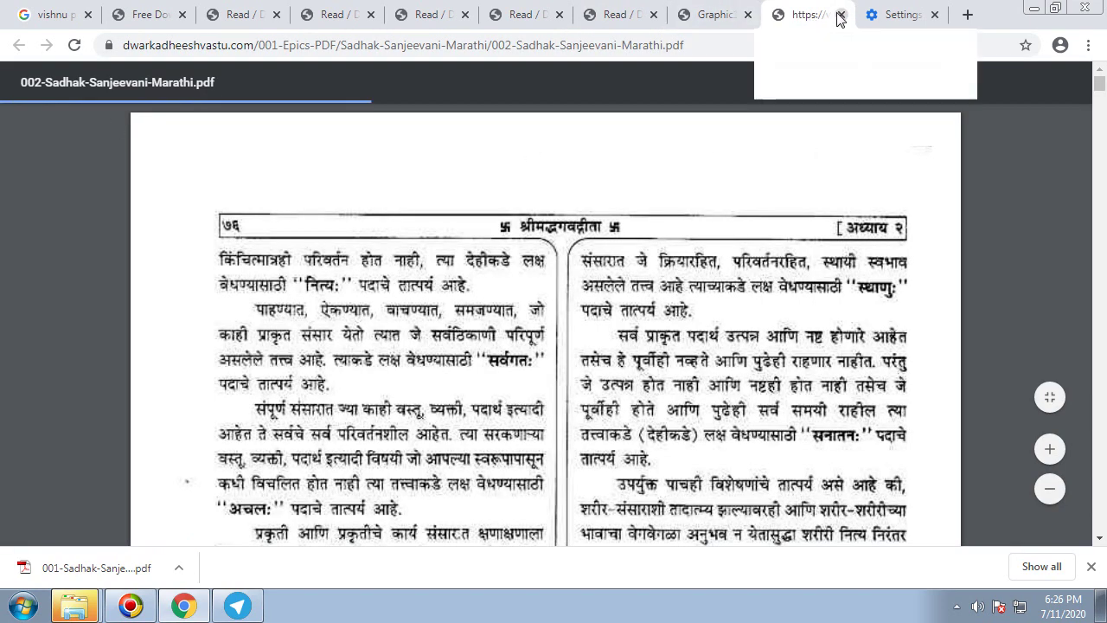
{"action": "left_click", "coordinate": [837, 15]}
{"action": "left_click", "coordinate": [837, 15]}
{"action": "left_click", "coordinate": [708, 10]}
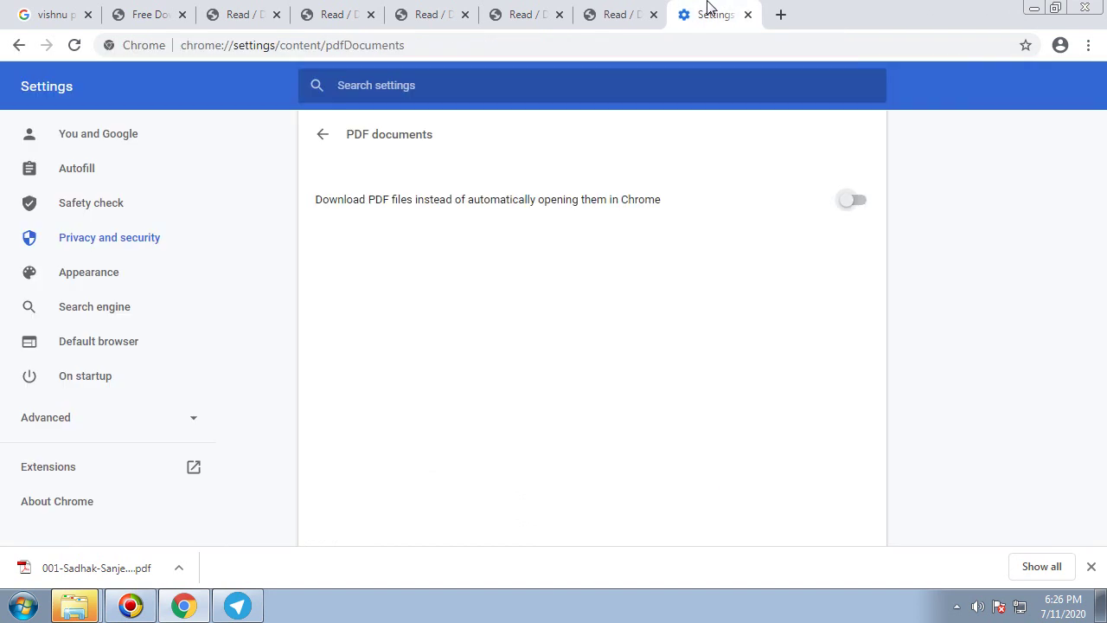
Switch the 'Download PDF files instead of automatically opening them in Chrome' toggle back on
{"action": "left_click", "coordinate": [851, 208]}
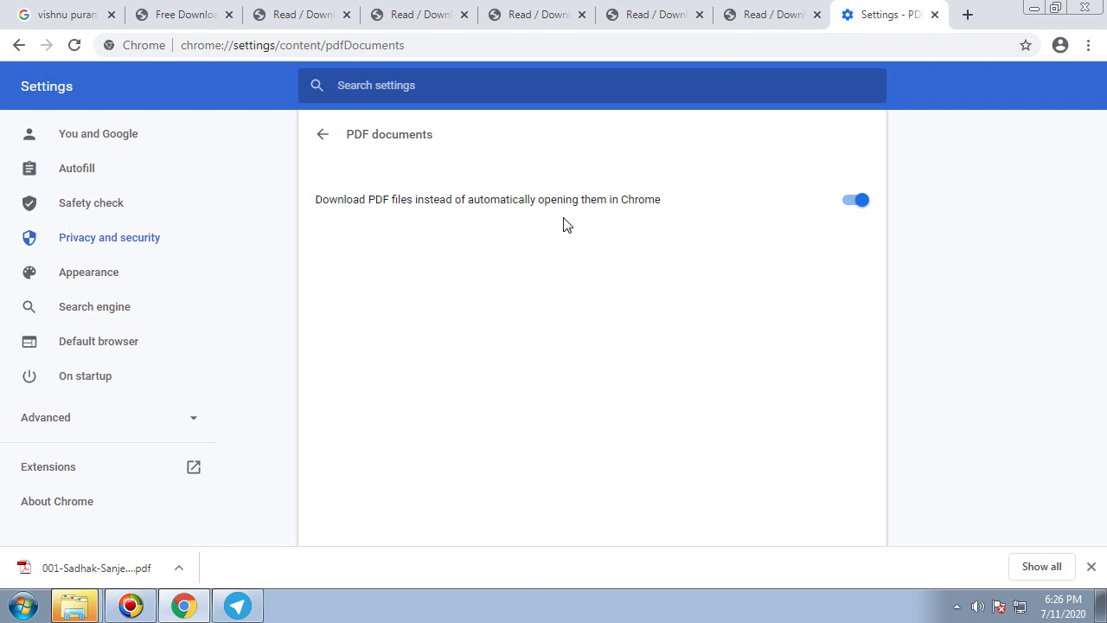